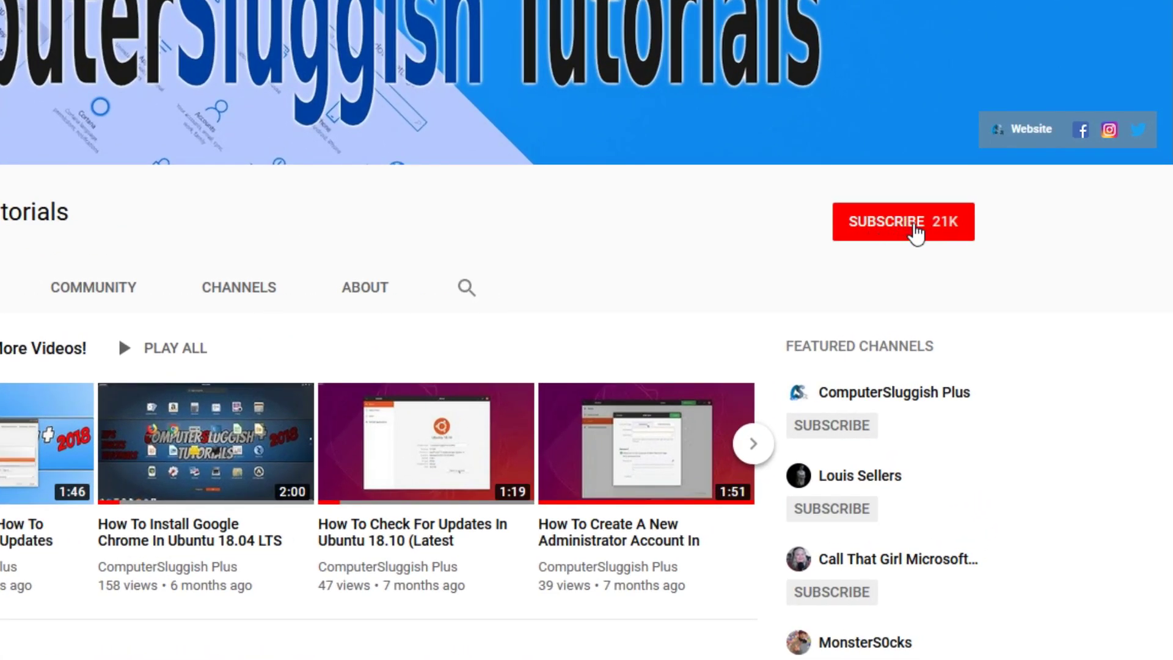
- Subscribe to the YouTube channel and enable bell notifications for its new uploads
click(914, 232)
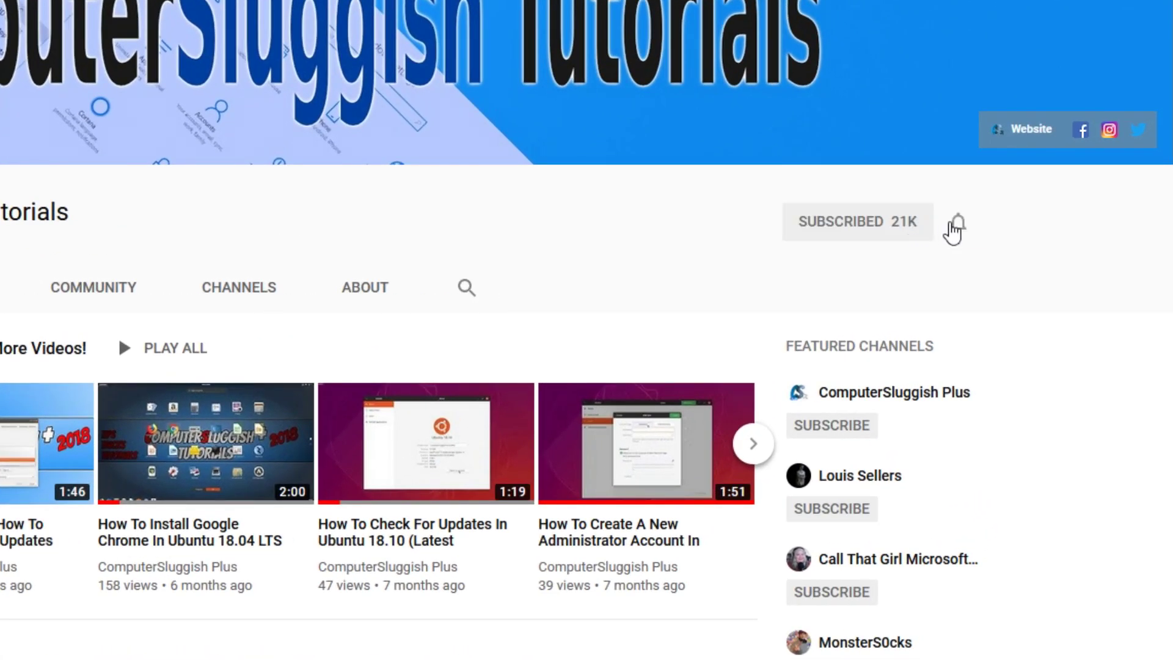
click(959, 229)
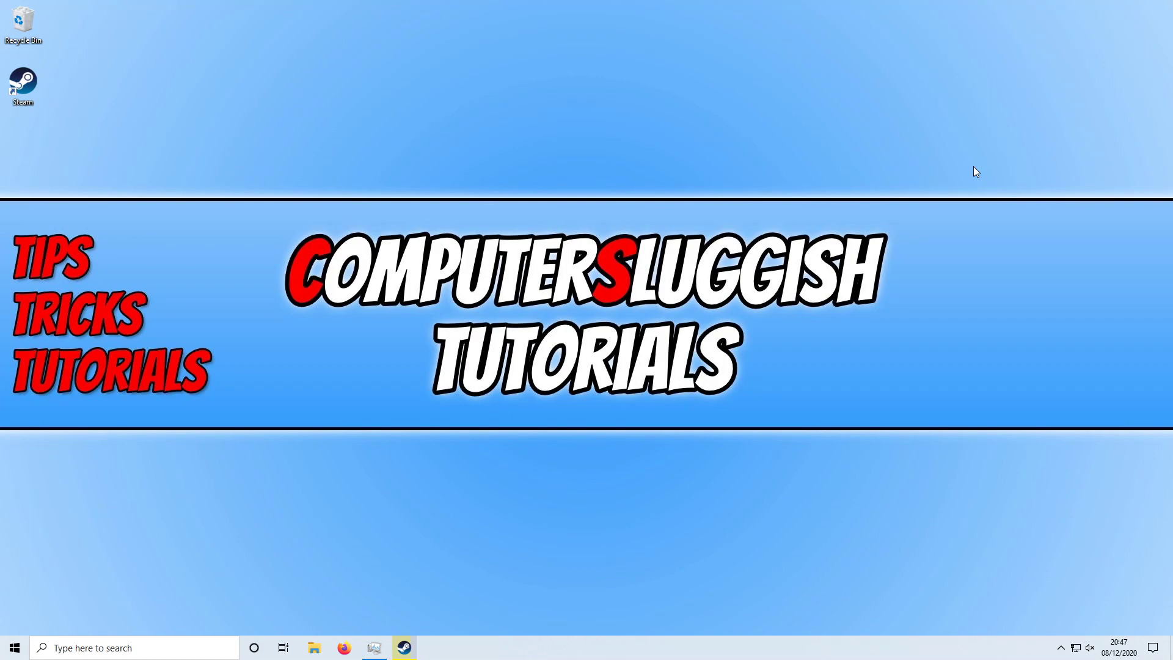
click(374, 647)
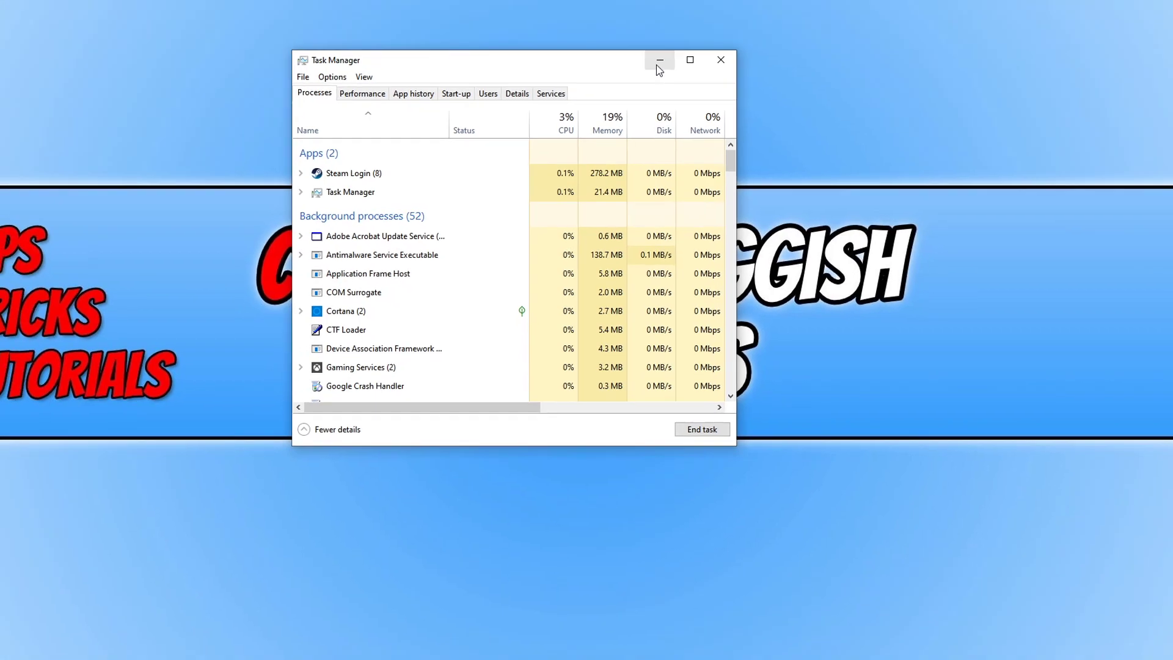
click(661, 47)
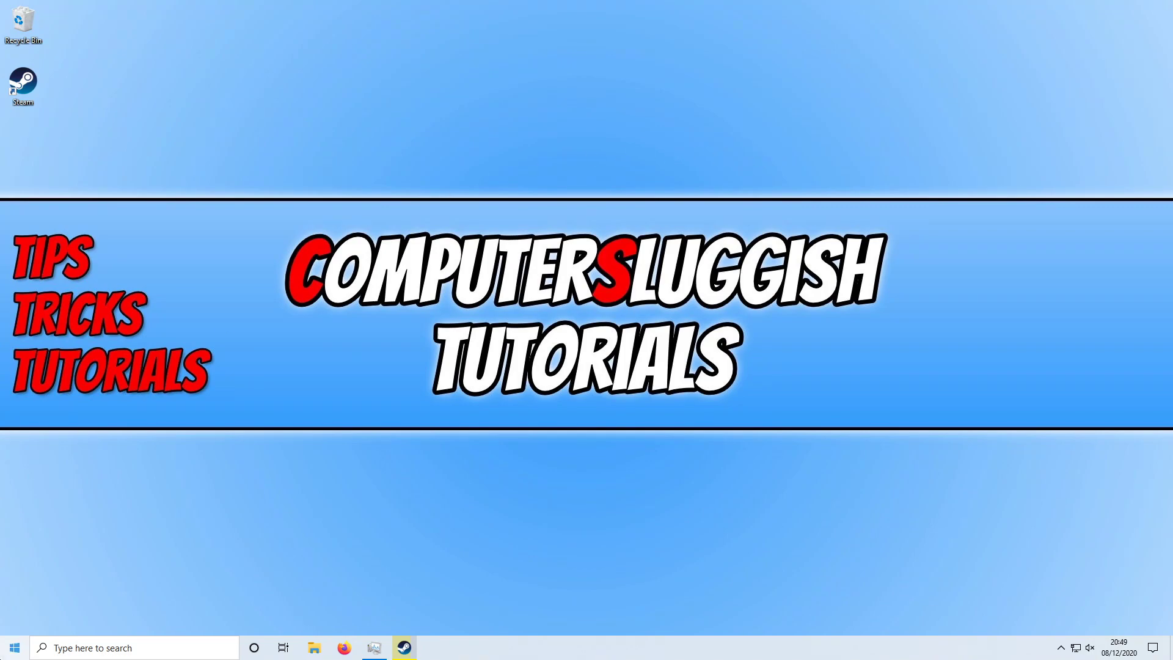
- Search 'steam' in the Start menu and open the Steam shortcut's file location
click(15, 647)
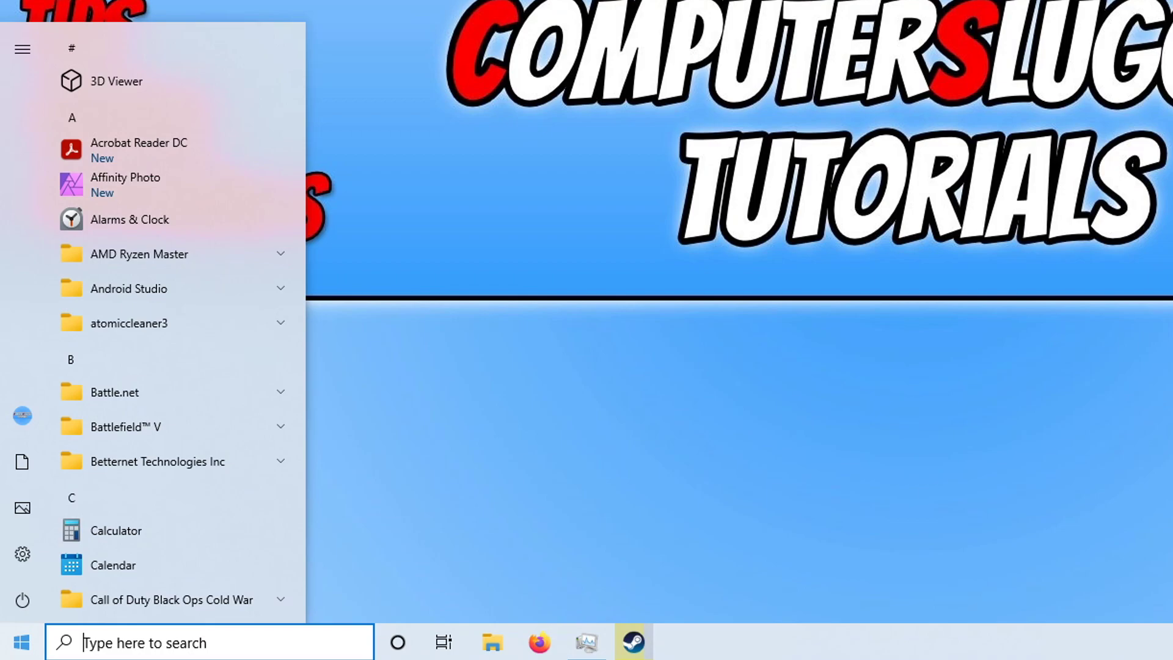
text(steam)
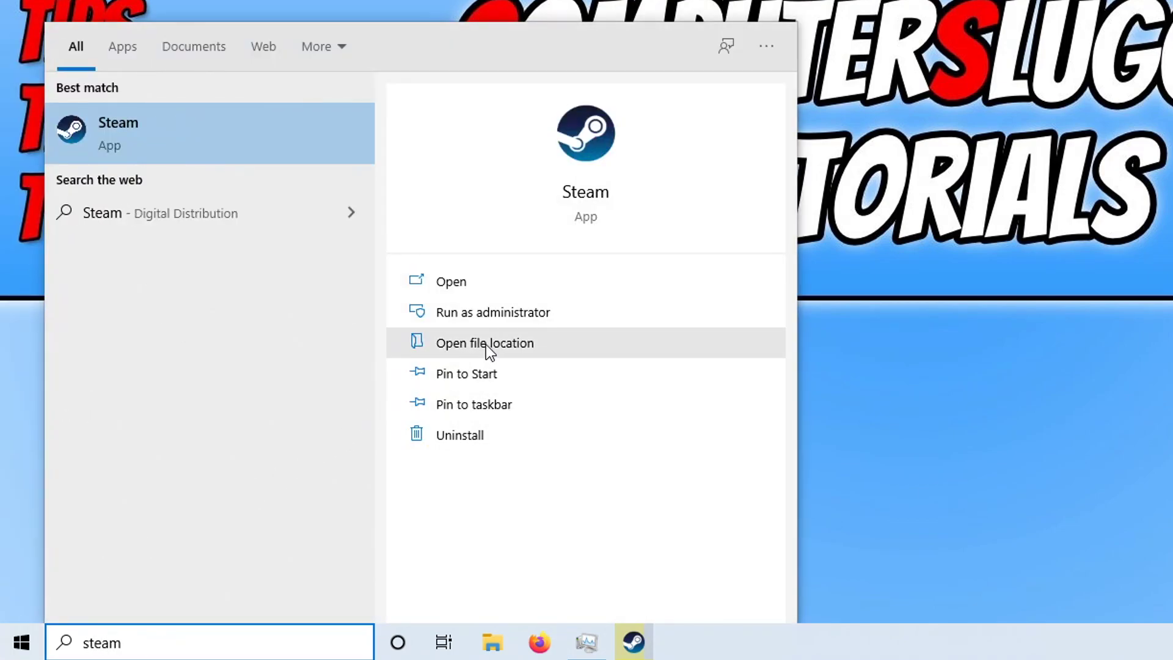
click(518, 343)
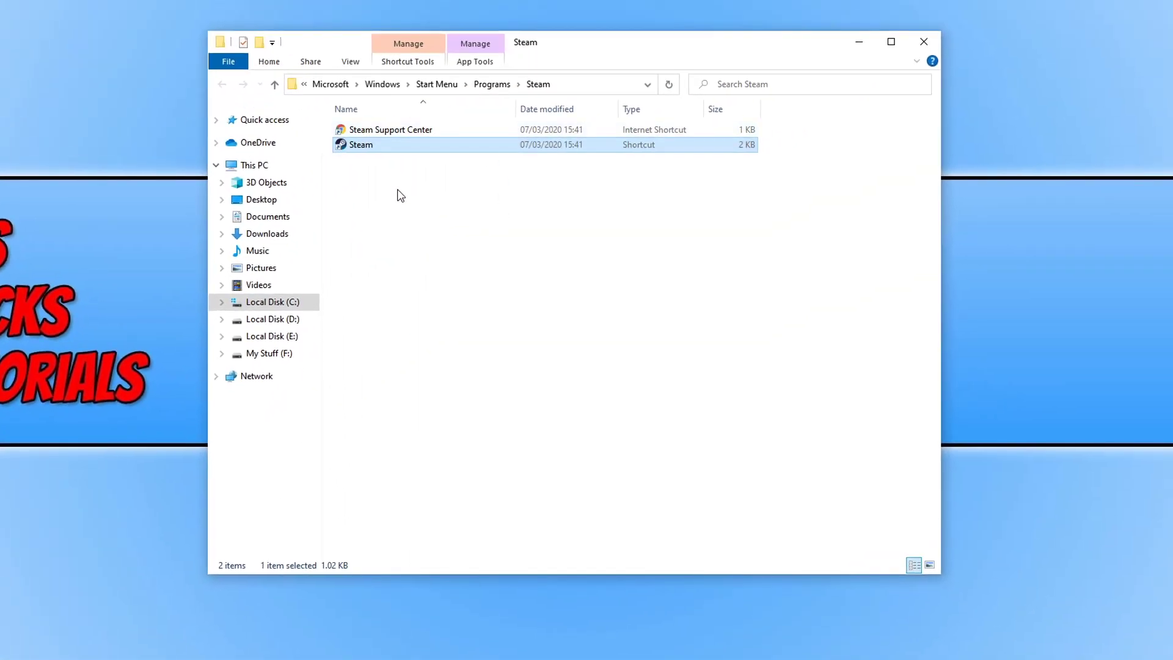
- Copy the Steam shortcut onto the desktop as 'Steam (2)' and close the folder
right_click(369, 151)
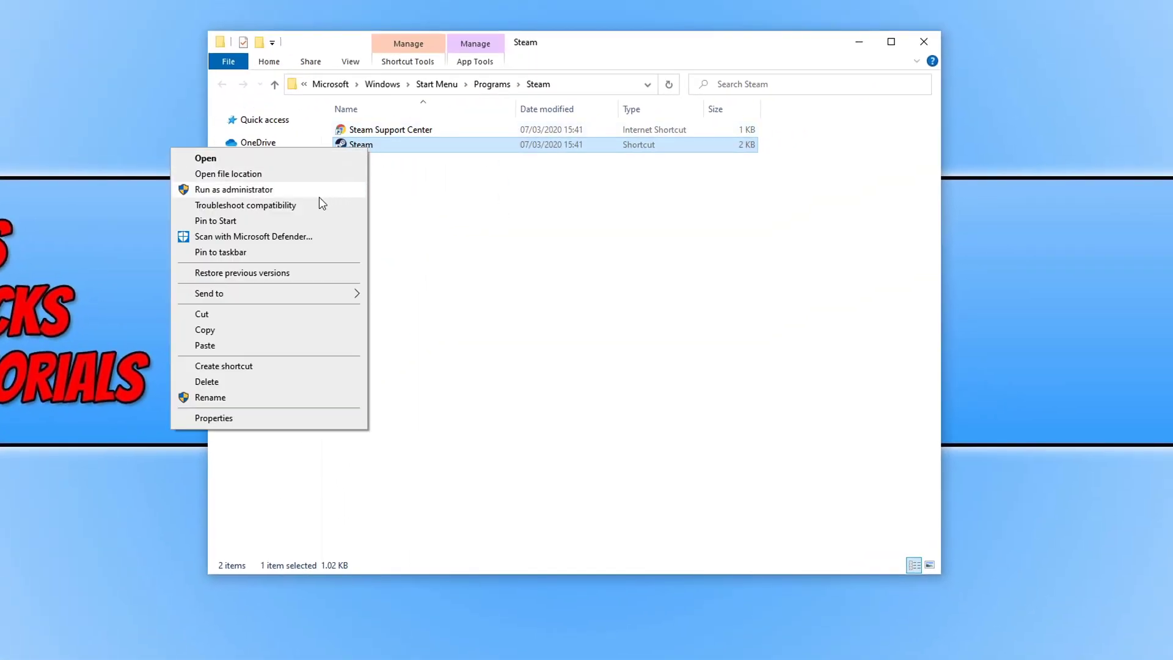
click(280, 330)
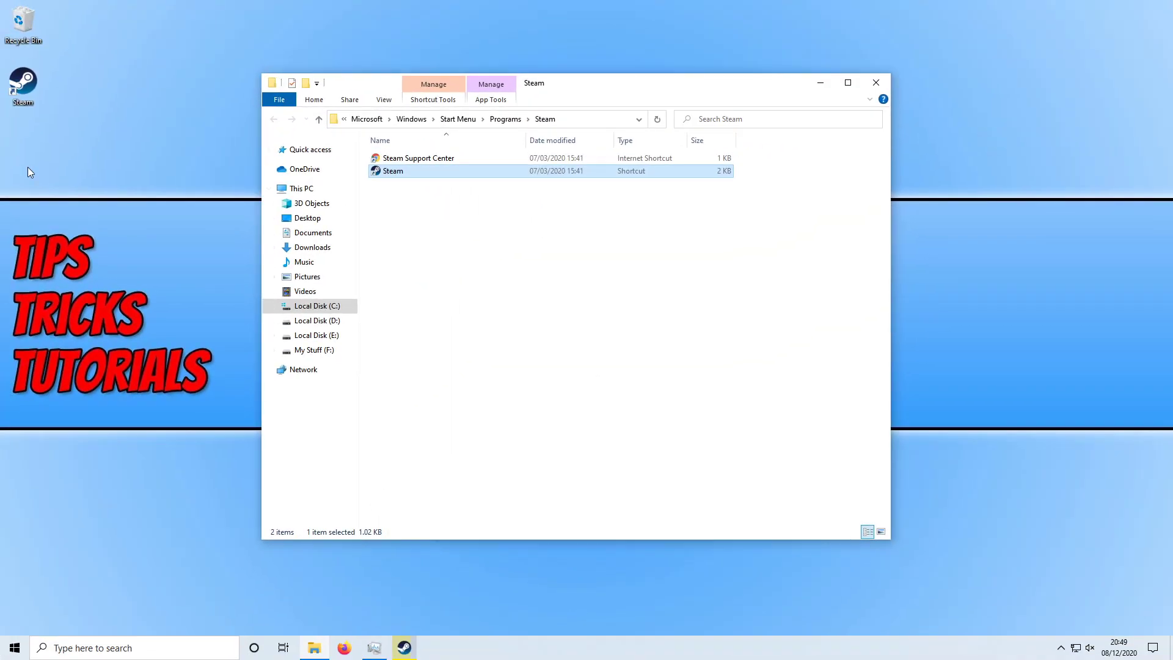
right_click(28, 167)
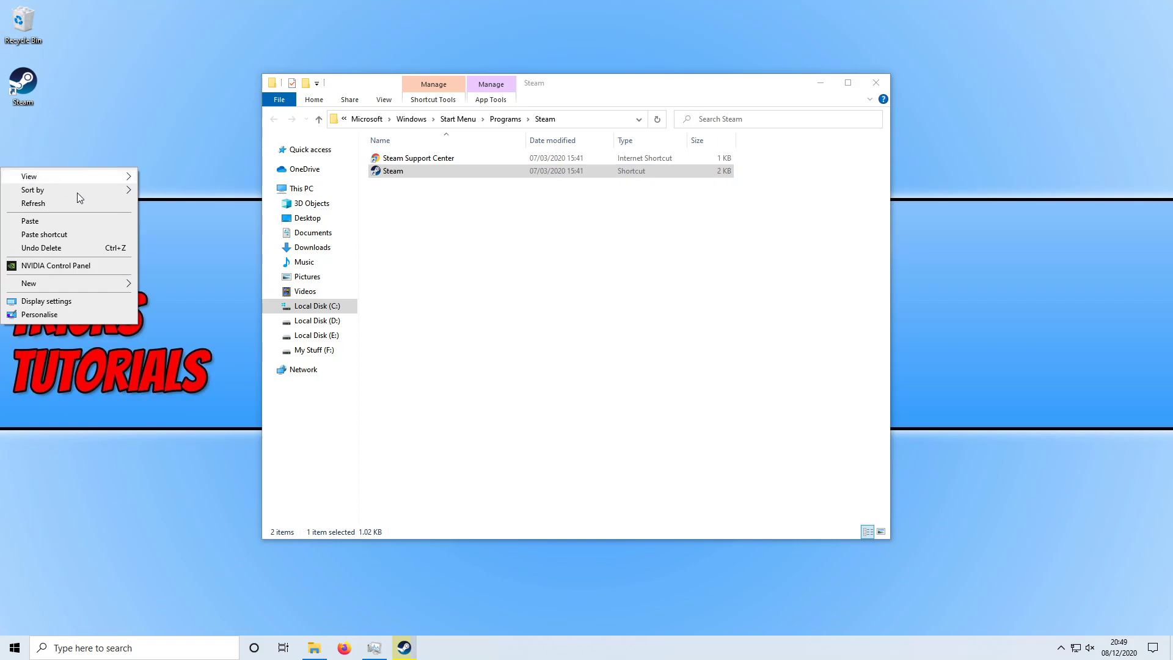
click(83, 233)
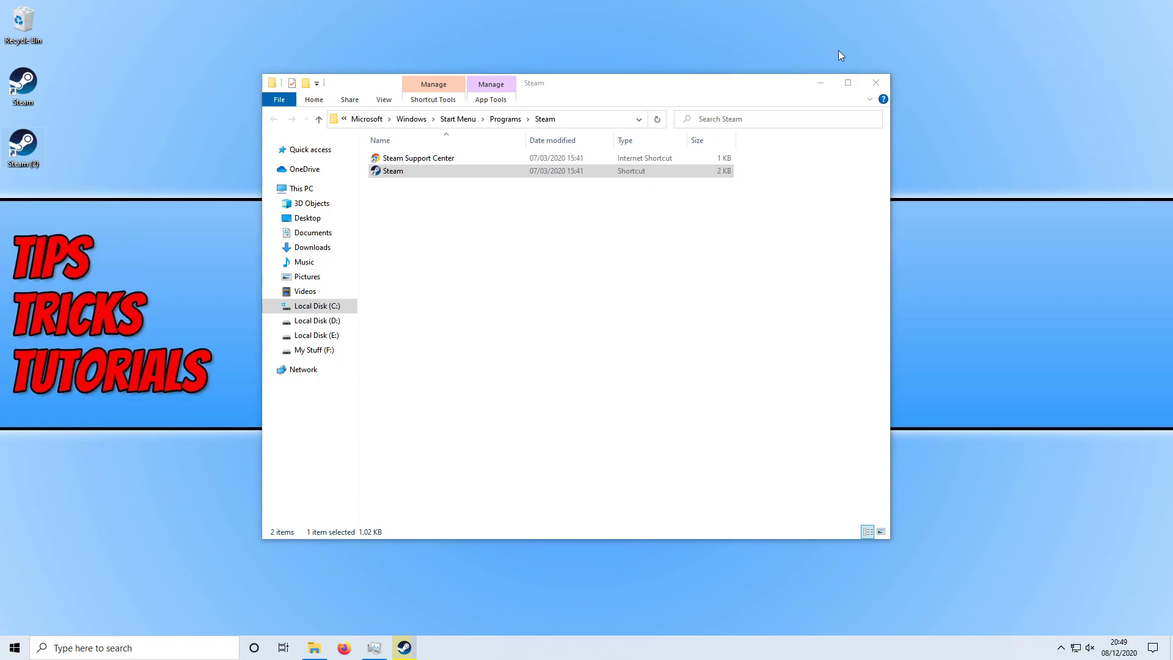
click(878, 81)
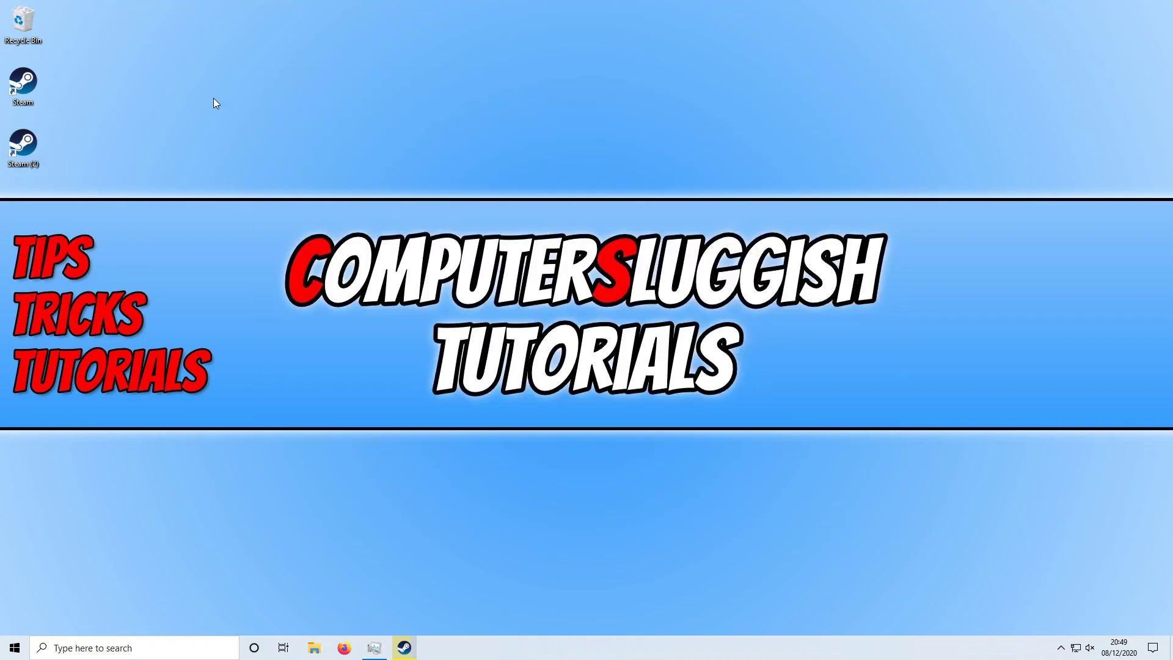
- In the desktop Steam shortcut's Properties, append '-no-browser +open steam://open/minigameslist' to the Target
right_click(22, 80)
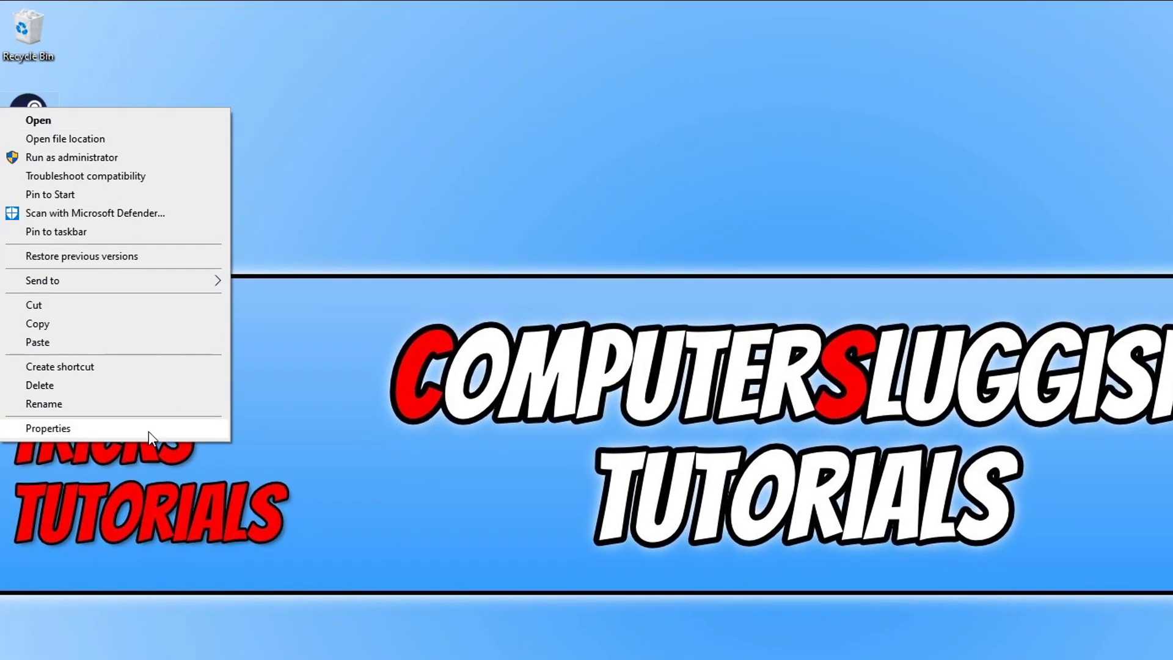
click(148, 431)
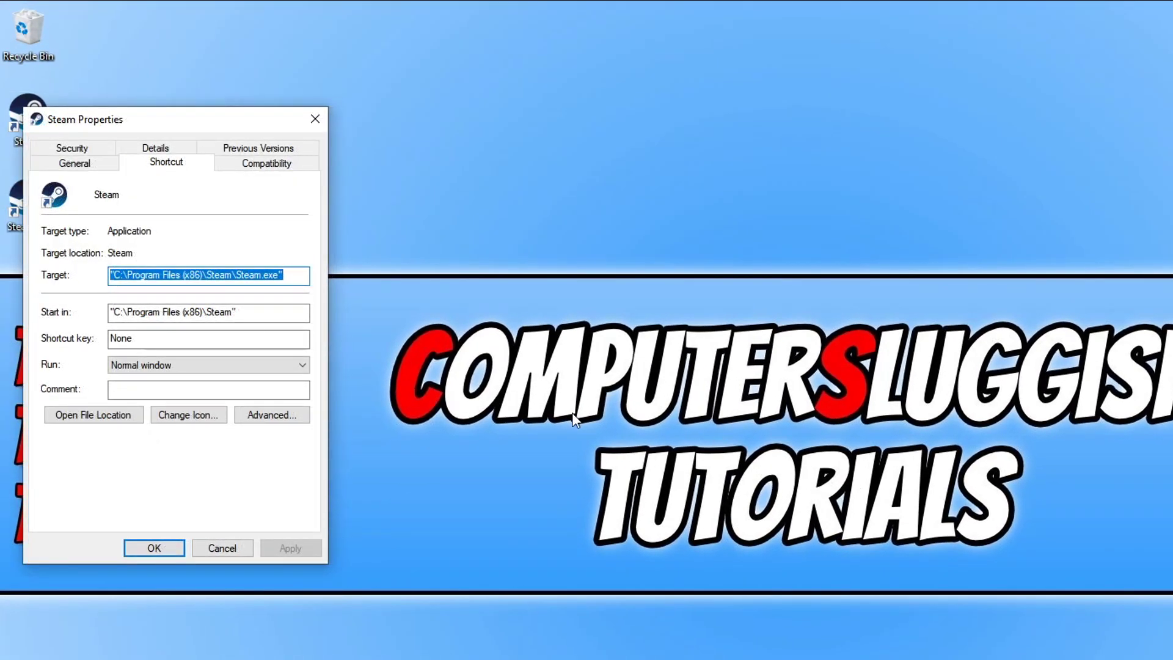
click(290, 273)
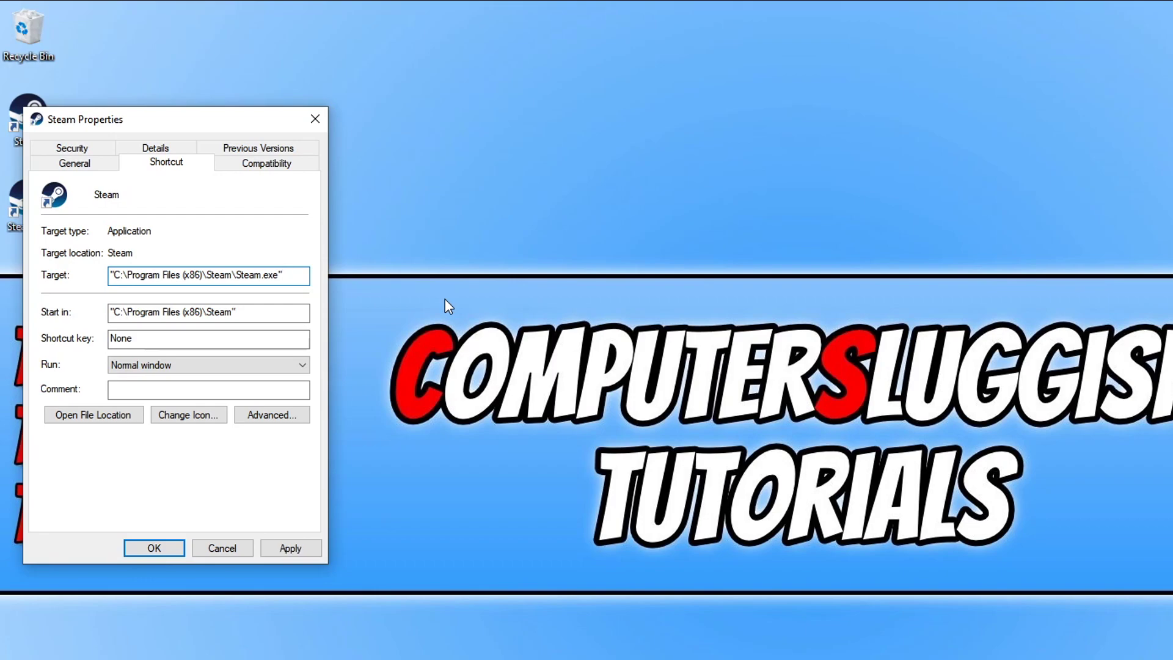
text(-)
text(no-br)
text(owser)
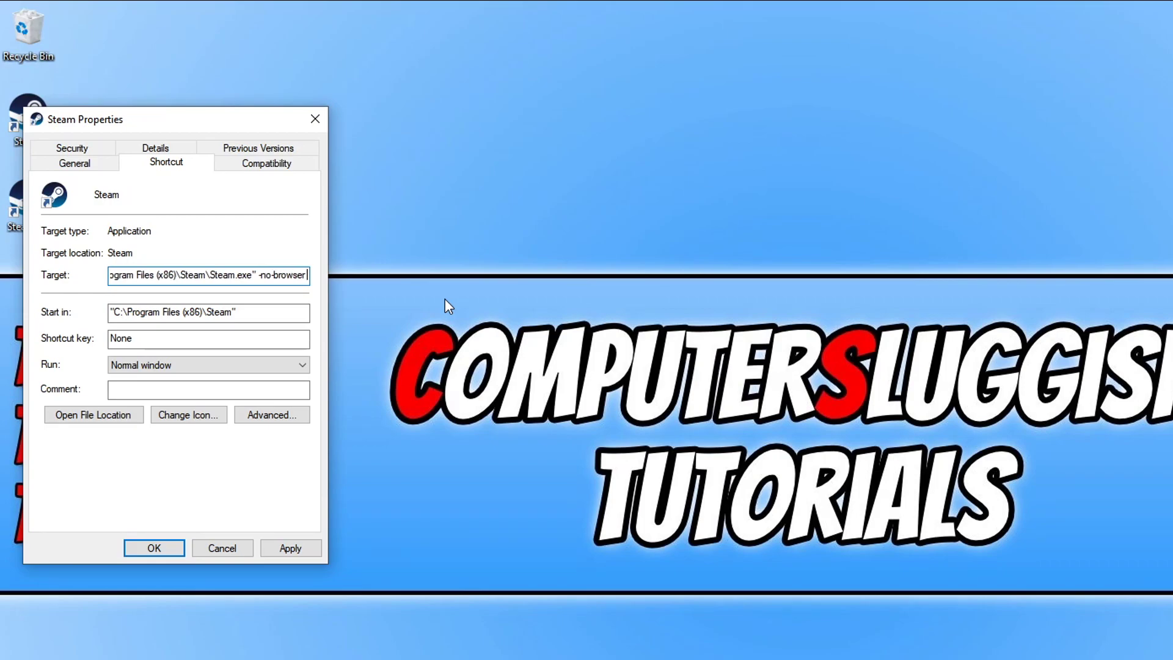
text( +)
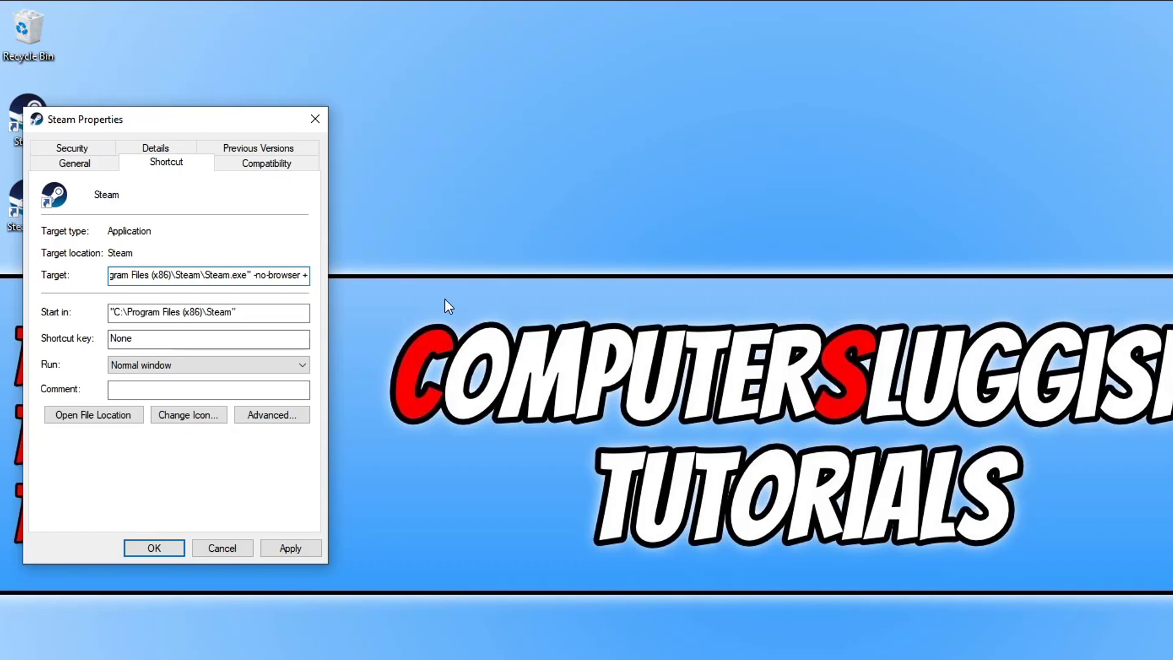
text(open)
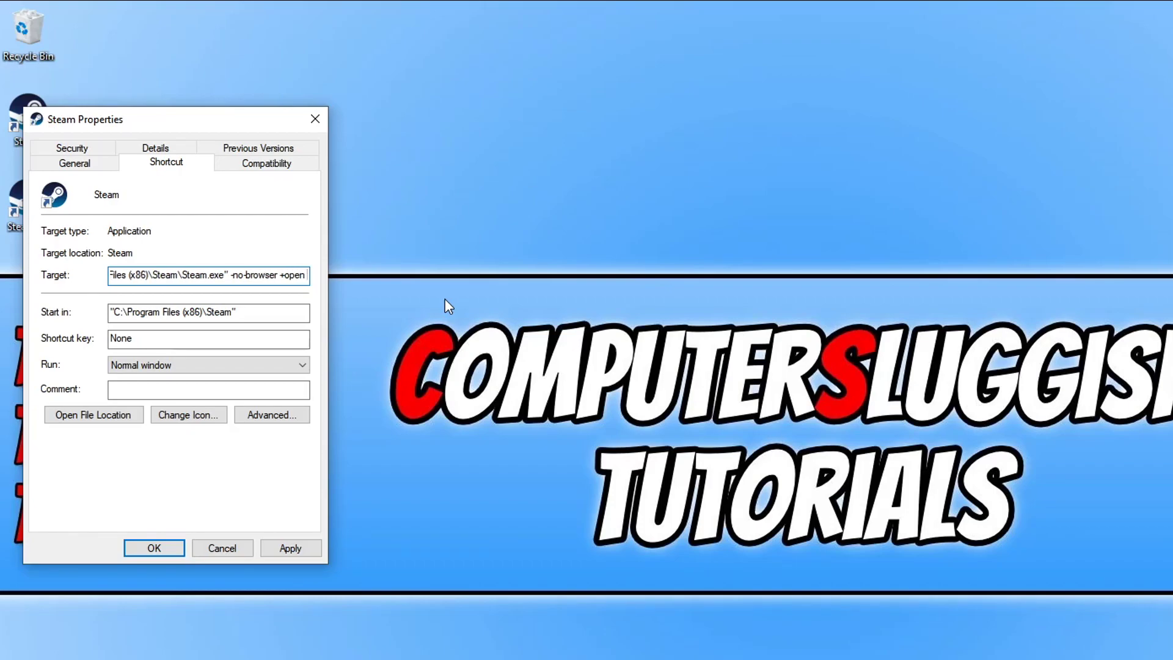
text( steam)
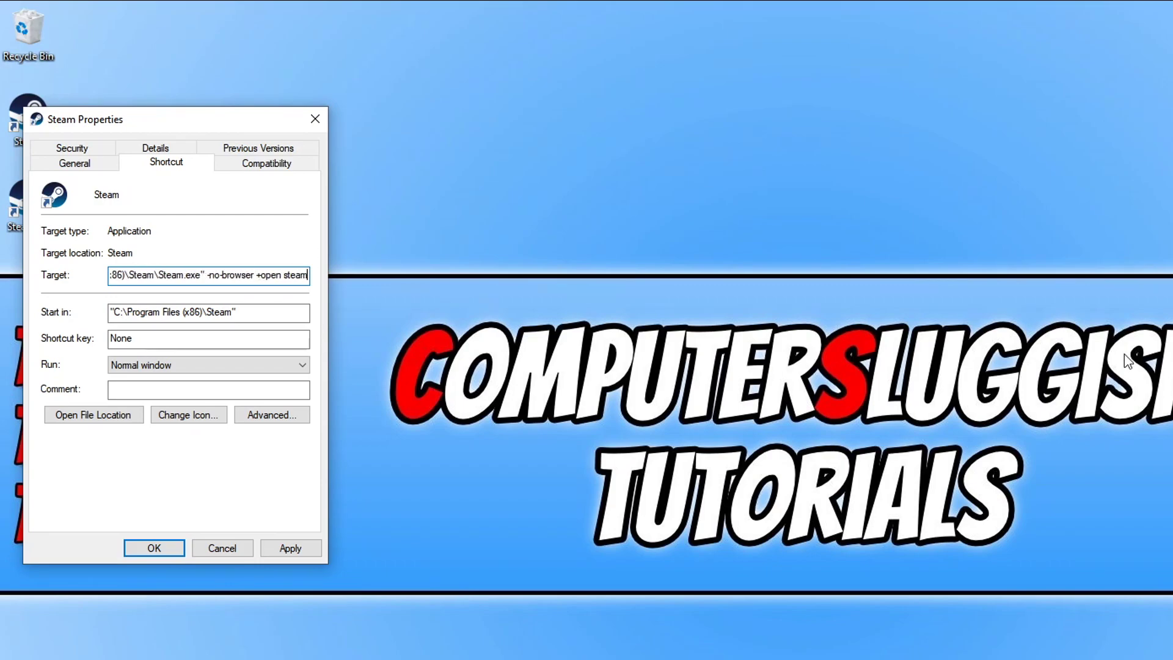
text(:)
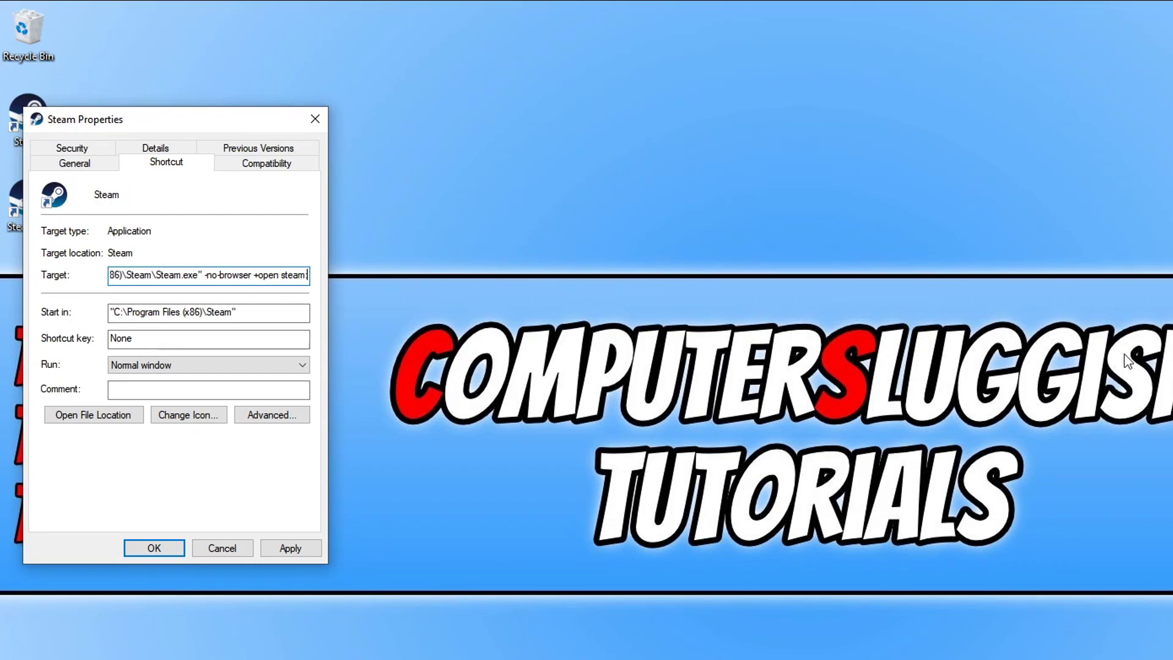
text(//open)
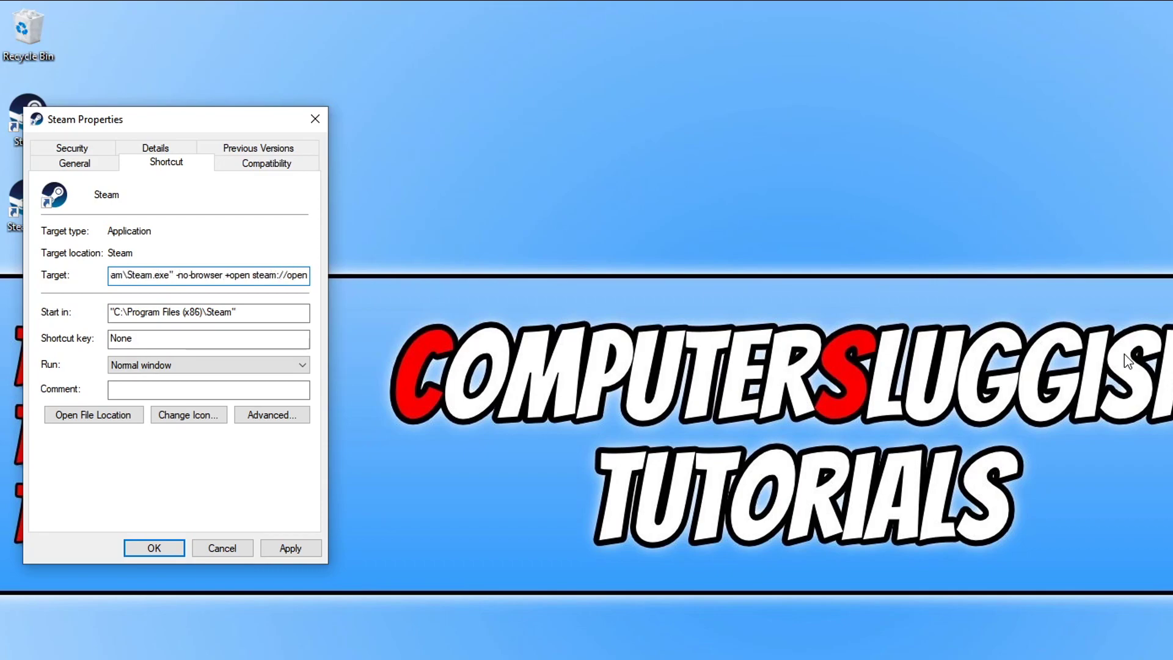
text(/)
text(m)
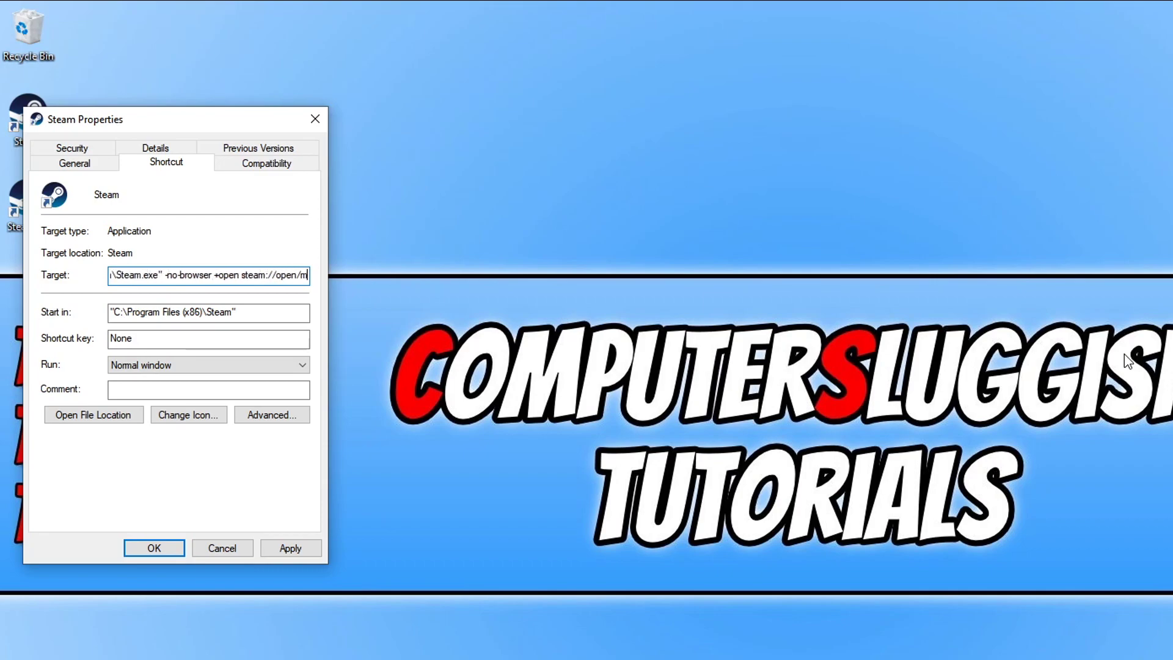
text(inigameslist)
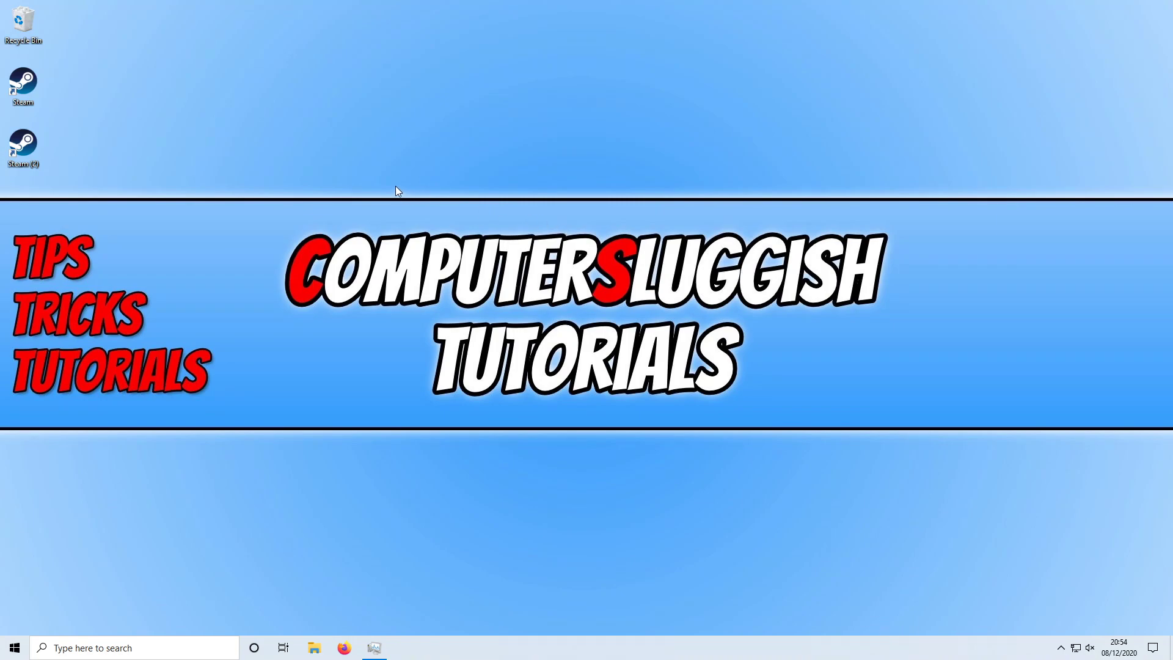
- Launch Steam from the edited desktop shortcut to open the compact mini games list
double_click(22, 91)
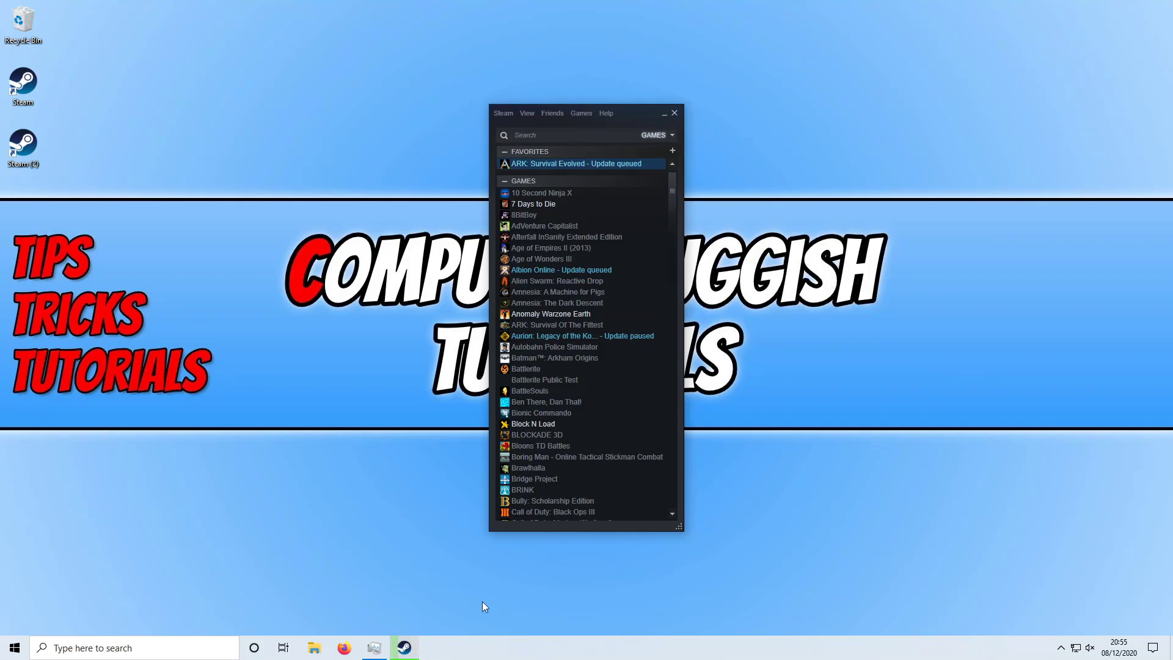
click(374, 647)
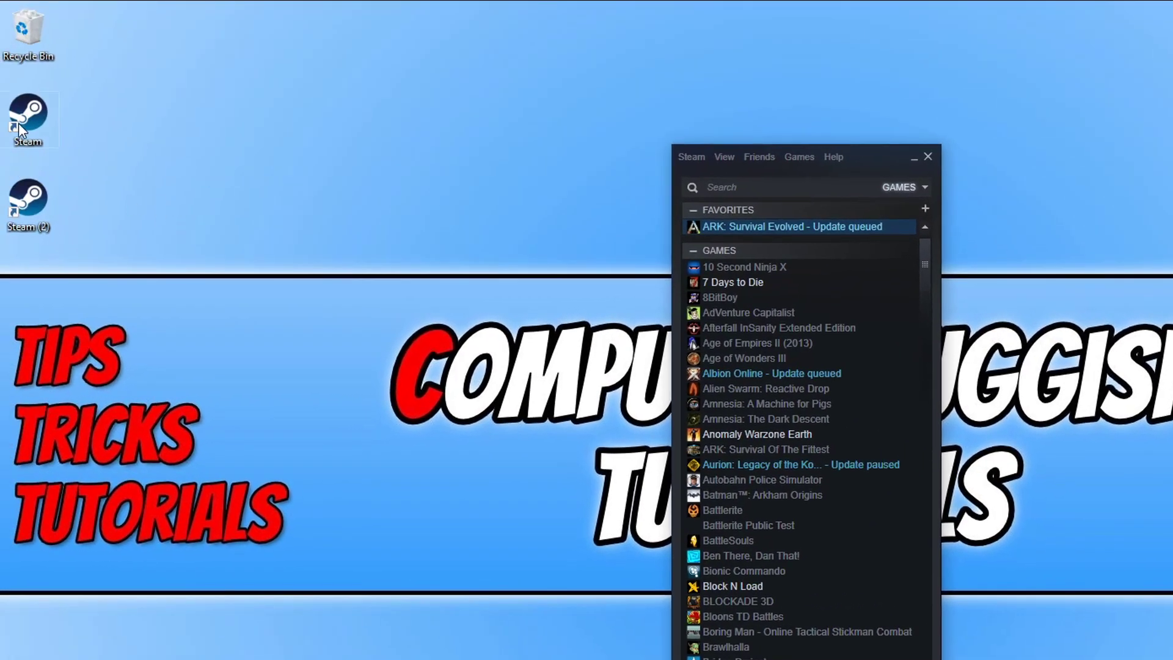
- Delete the launch options after Steam.exe from the shortcut's Target, then apply and close Properties
right_click(27, 120)
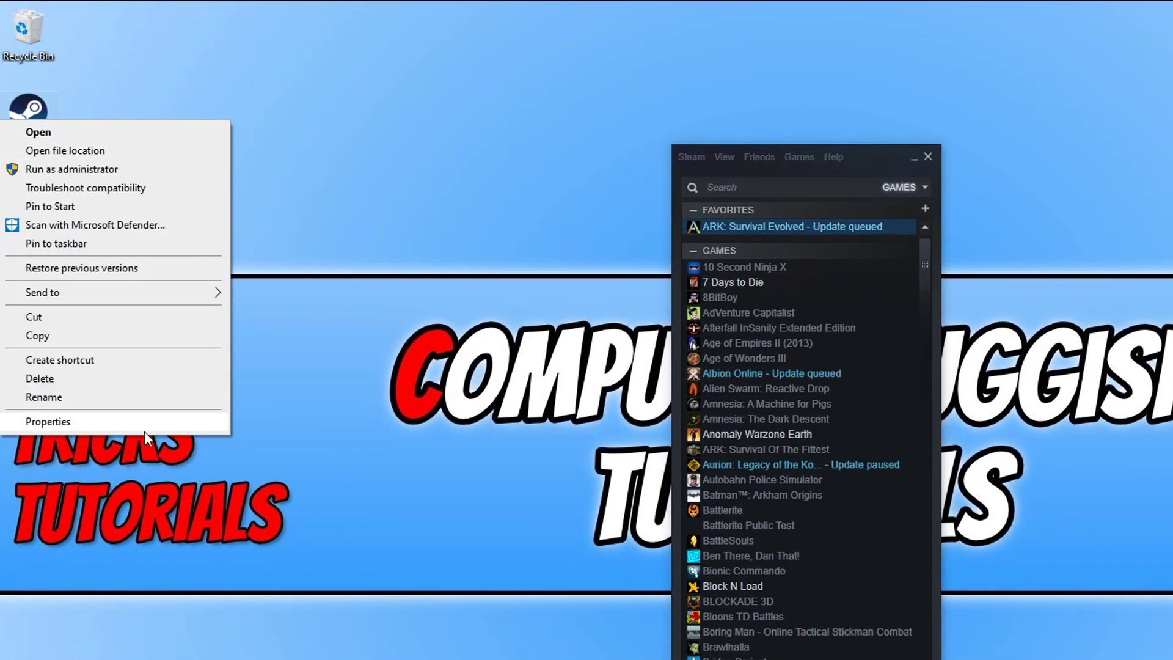
click(145, 424)
click(240, 290)
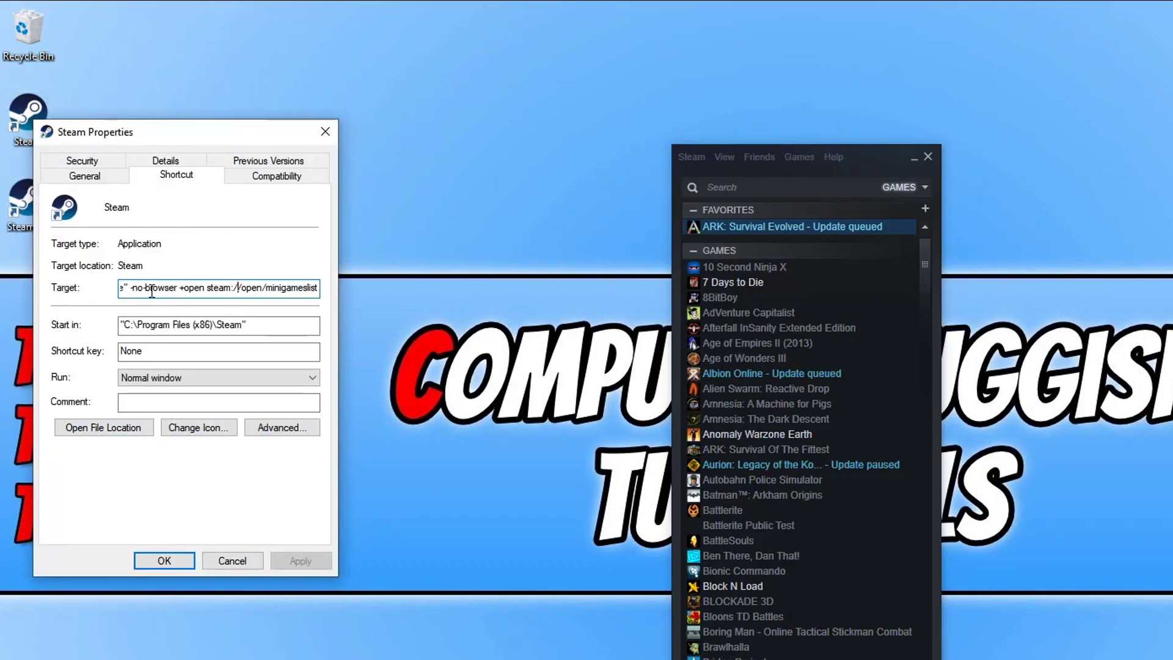
drag(130, 287, 445, 290)
key(Delete)
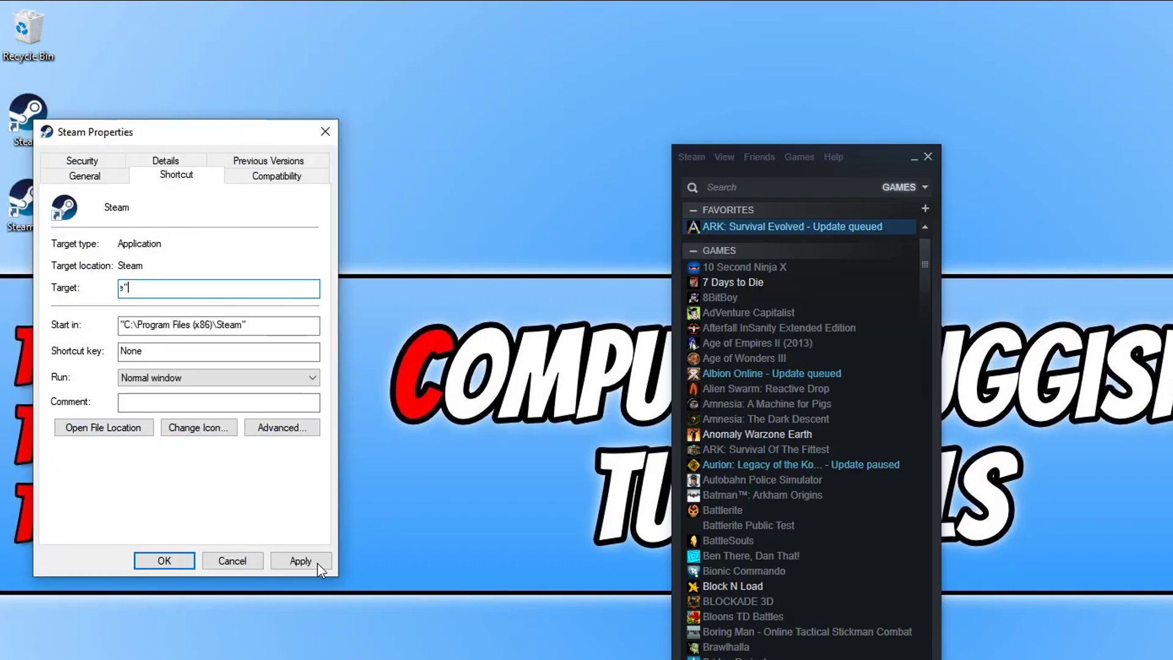
click(300, 561)
click(163, 560)
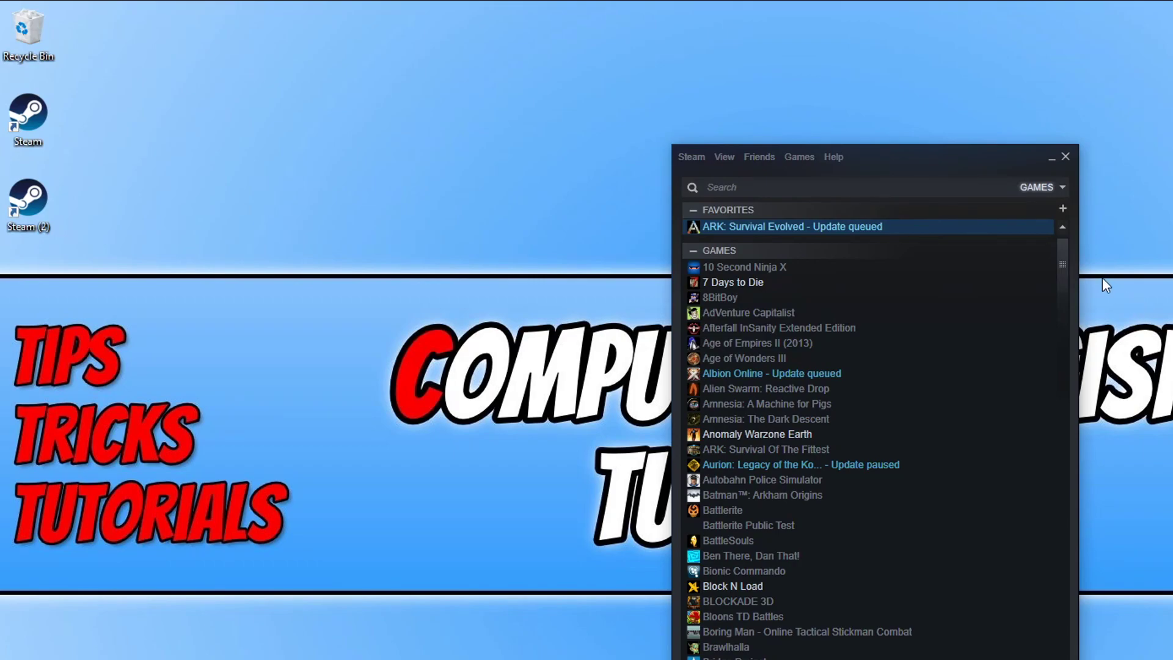
- Open the View menu in Steam's mini games list window
click(721, 159)
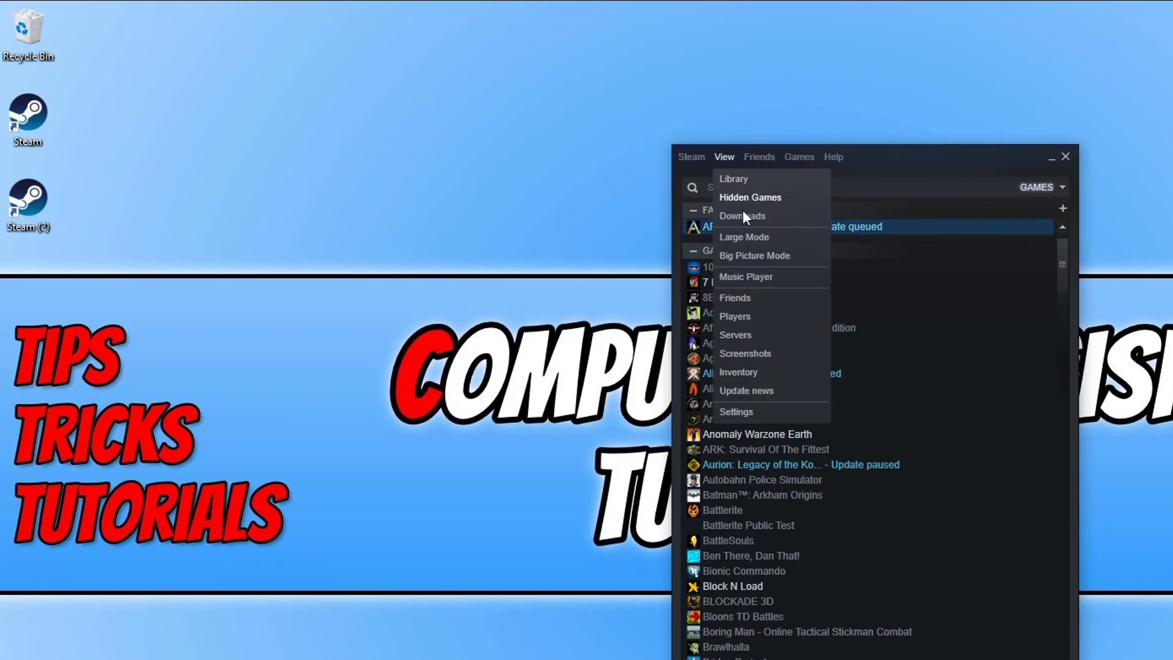